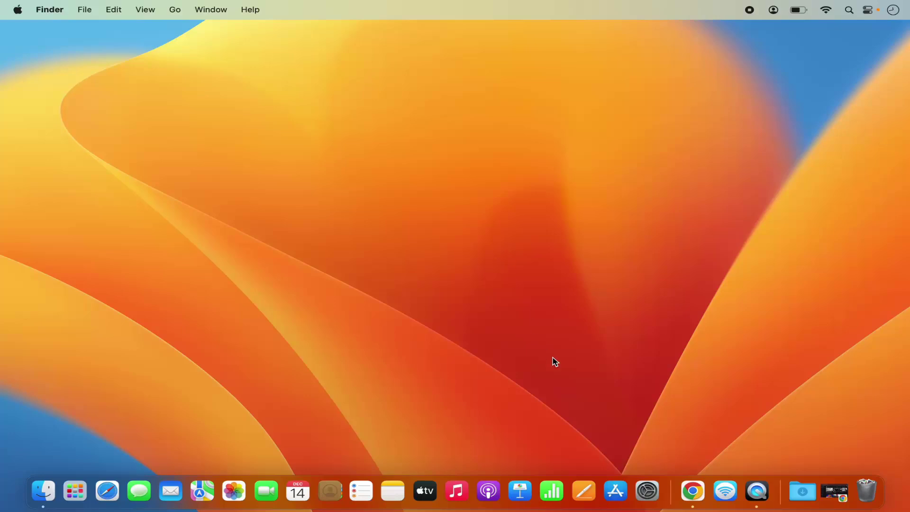
# - Open youtube.com in Chrome and install it as a web app with the address-bar Install icon
pyautogui.click(693, 492)
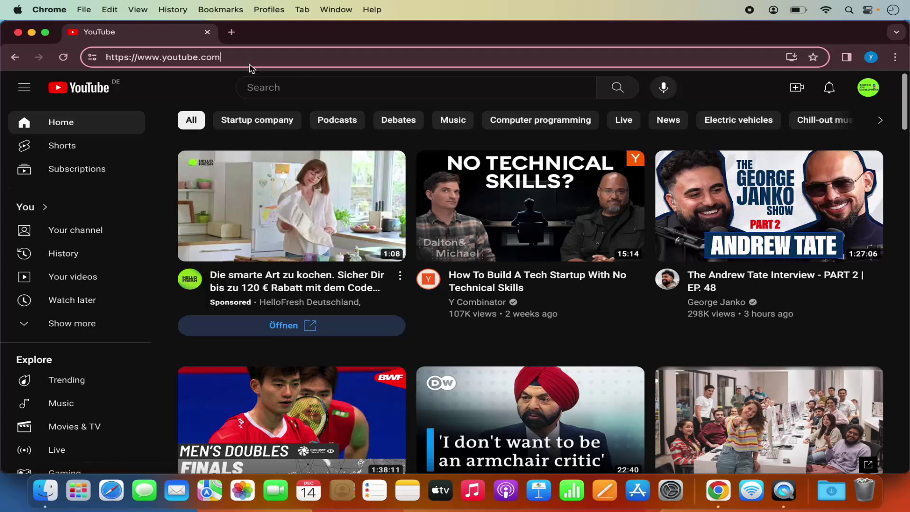
pyautogui.doubleClick(237, 58)
pyautogui.click(240, 58)
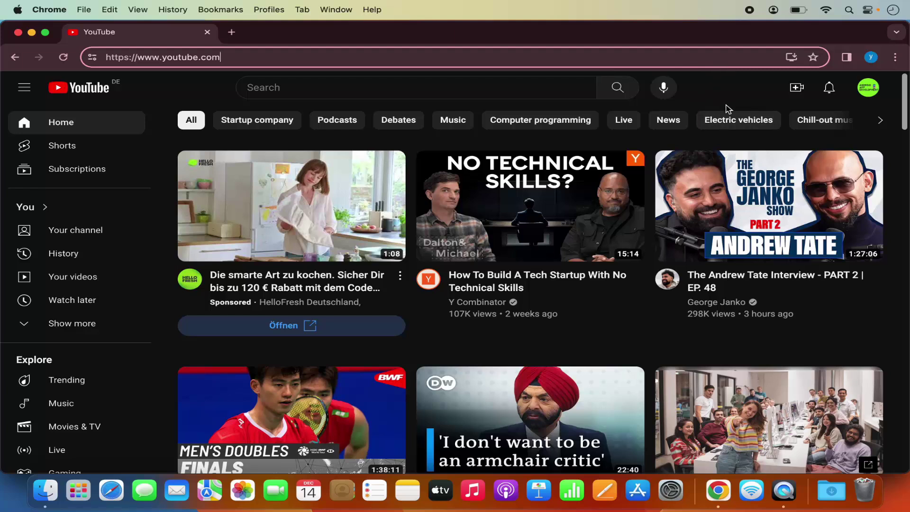
pyautogui.click(792, 58)
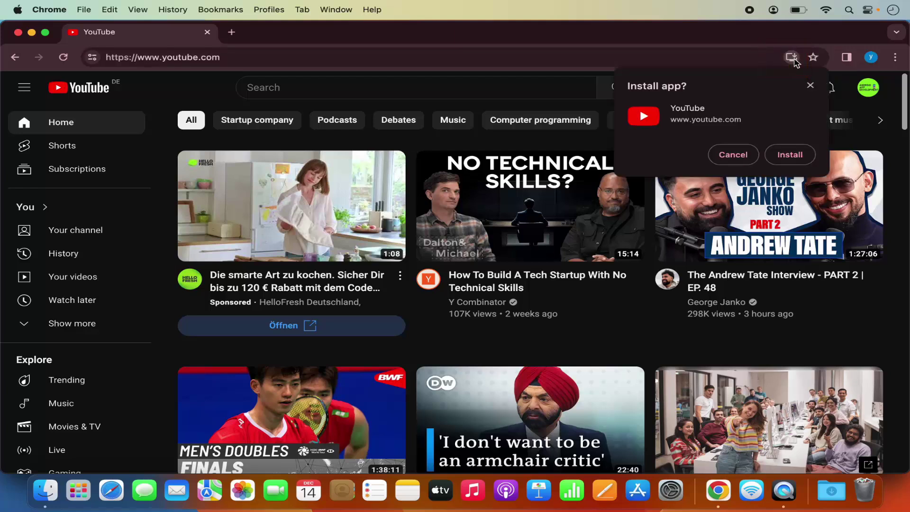
pyautogui.click(789, 155)
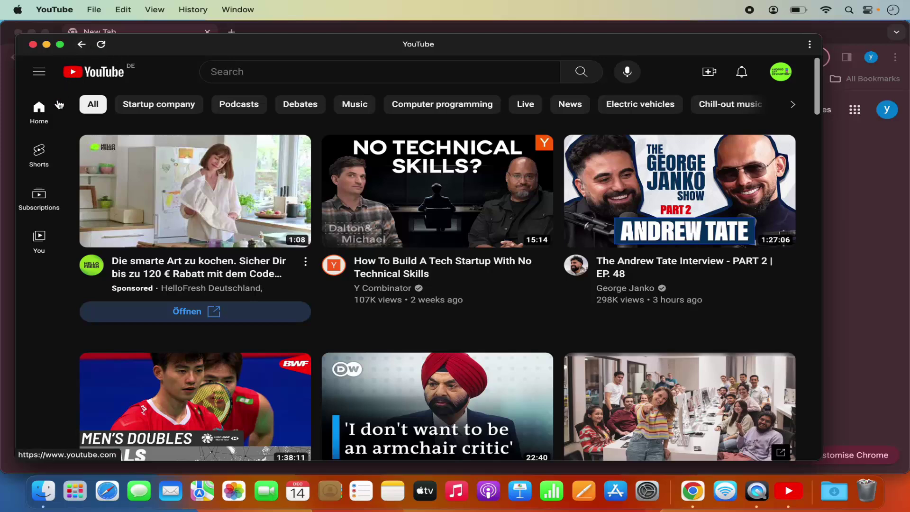
# - Close the Chrome browser window, the moved YouTube app window and the Chrome Apps Finder window
pyautogui.click(9, 120)
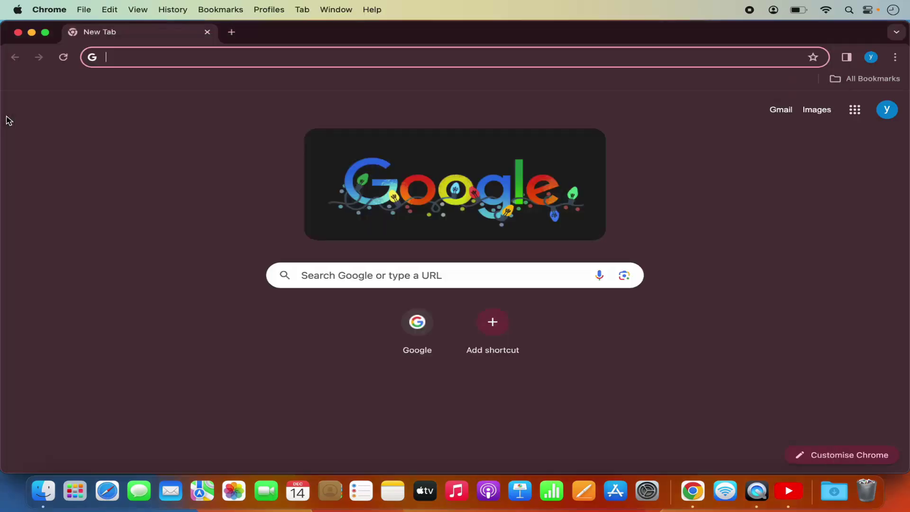
pyautogui.click(18, 32)
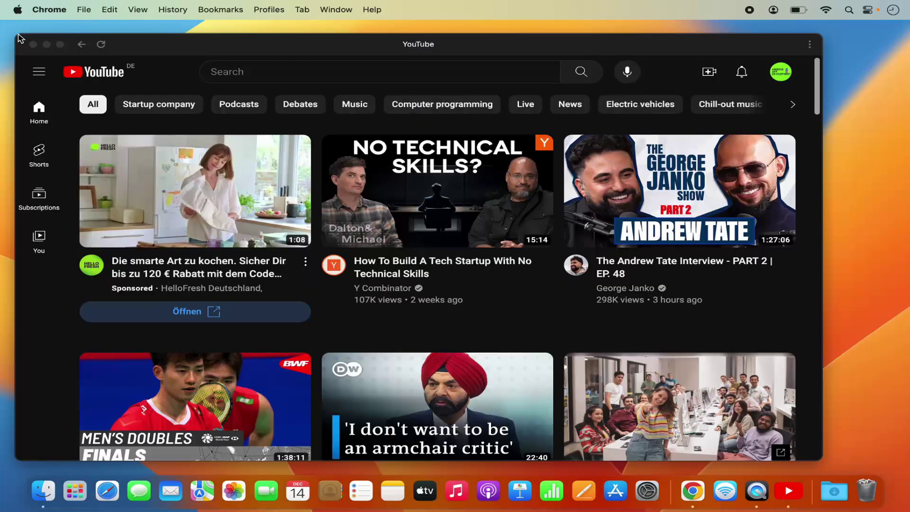
pyautogui.click(182, 46)
pyautogui.moveTo(183, 46); pyautogui.dragTo(231, 50)
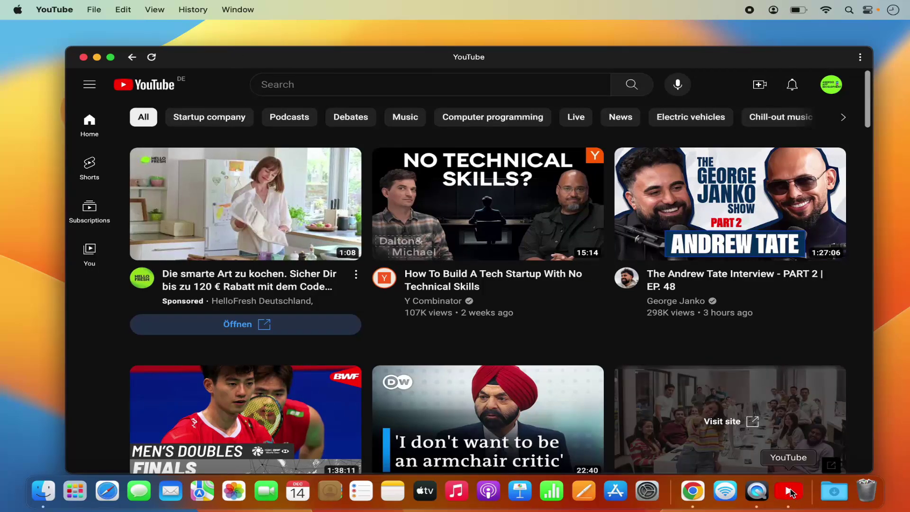
pyautogui.click(84, 57)
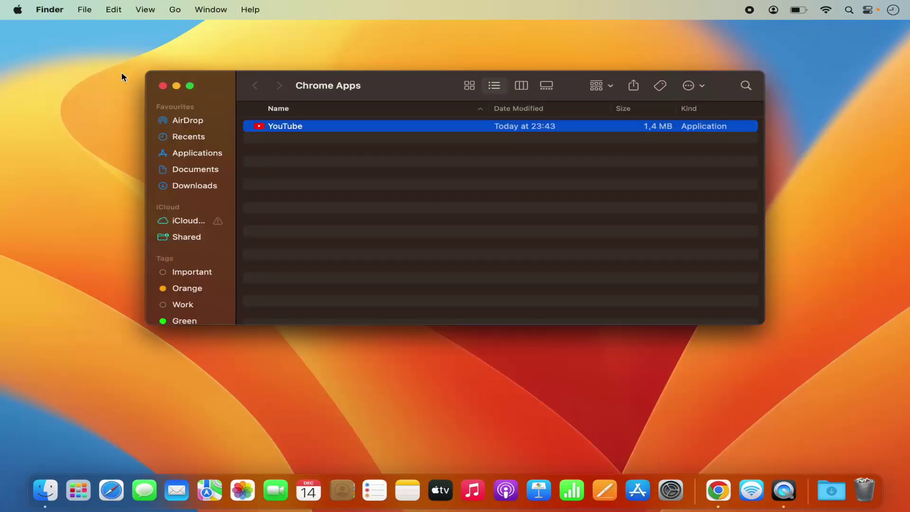
pyautogui.click(163, 86)
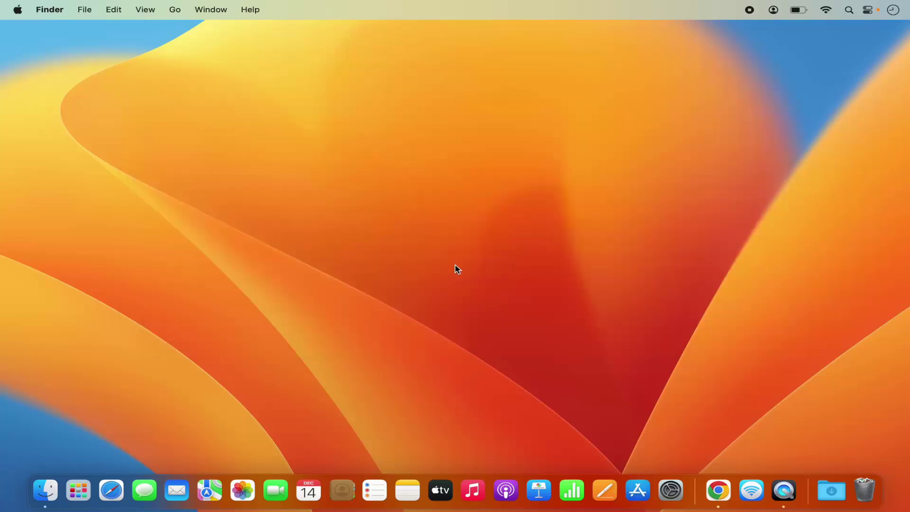
# - Launch the YouTube app from a Launchpad page, then close its window
pyautogui.click(75, 493)
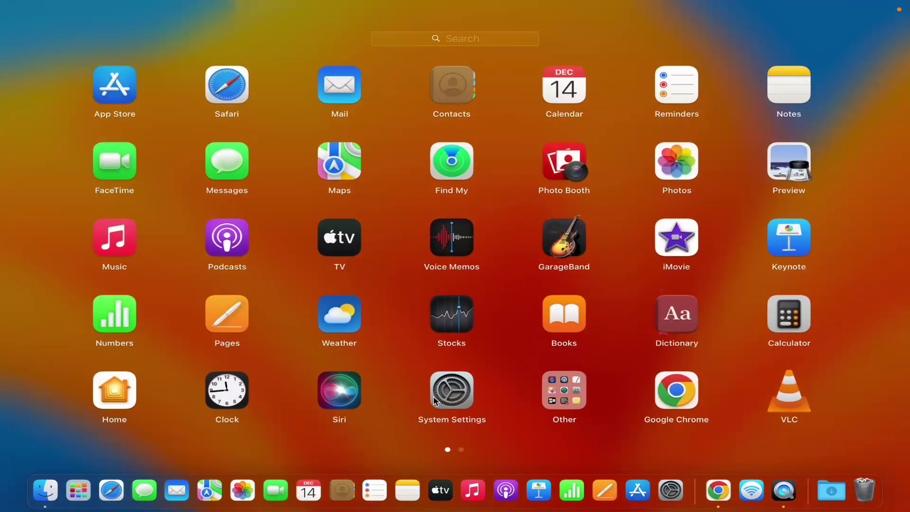
pyautogui.hscroll(3, 435, 400)
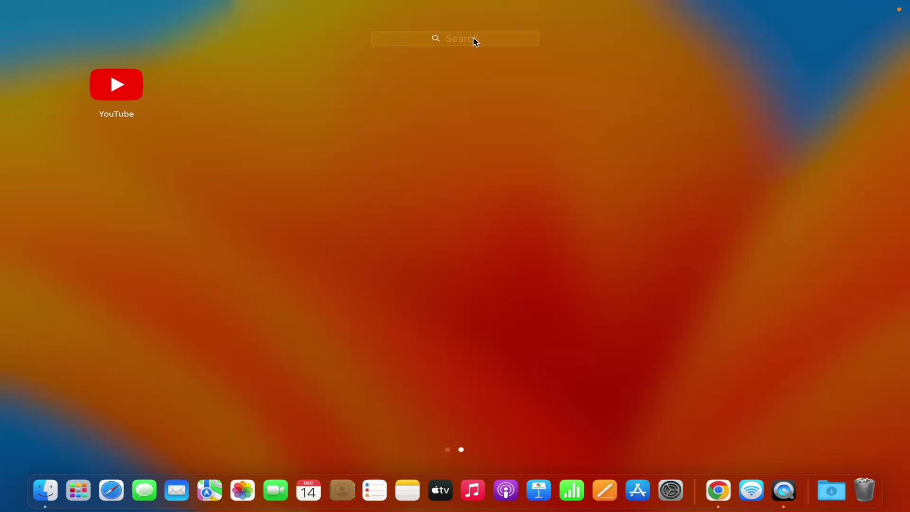
pyautogui.click(133, 91)
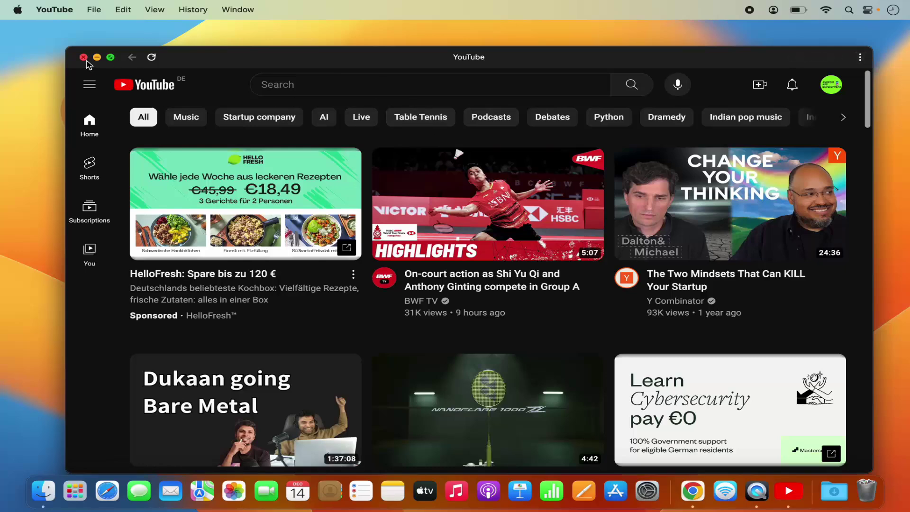
pyautogui.click(84, 57)
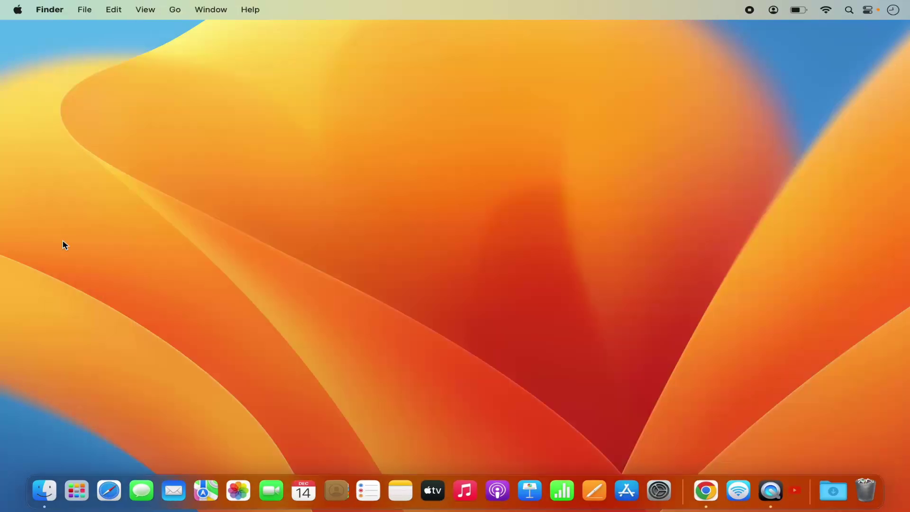
# - Search Launchpad for 'you' and launch the YouTube app from the results
pyautogui.click(77, 491)
pyautogui.hscroll(-3, 250, 122)
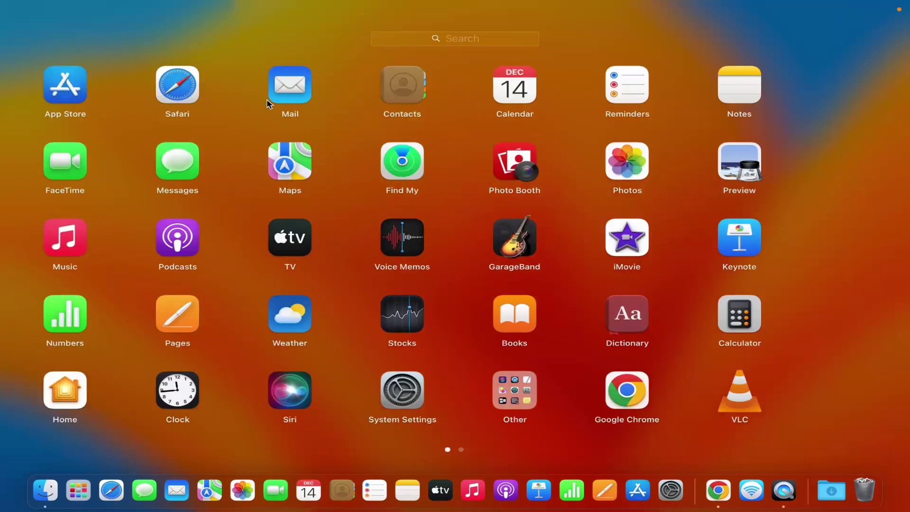
pyautogui.click(415, 42)
pyautogui.write('you')
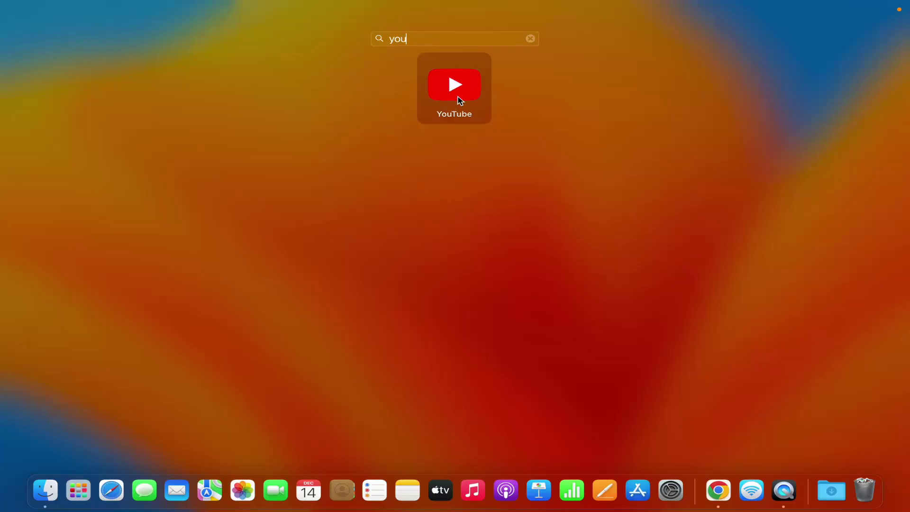
pyautogui.click(460, 100)
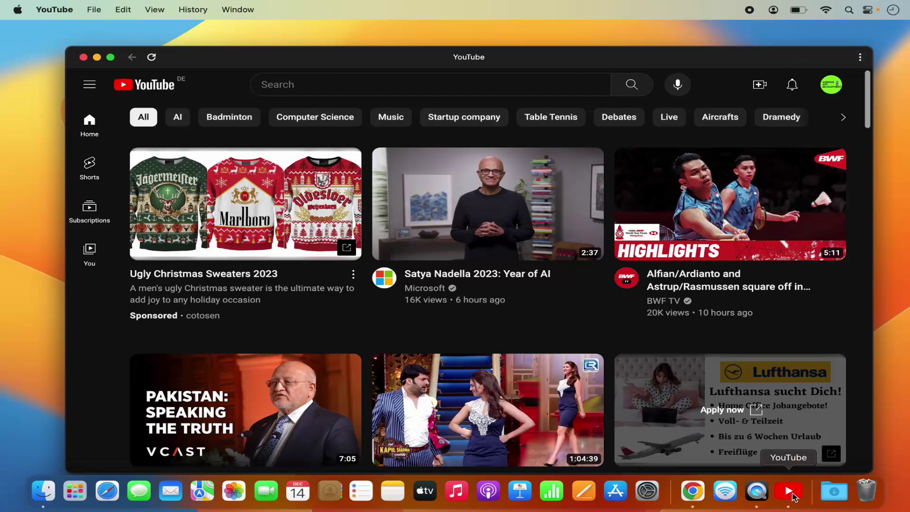
# - Set the YouTube Dock icon to Options > Keep in Dock, then close the app window
pyautogui.rightClick(791, 493)
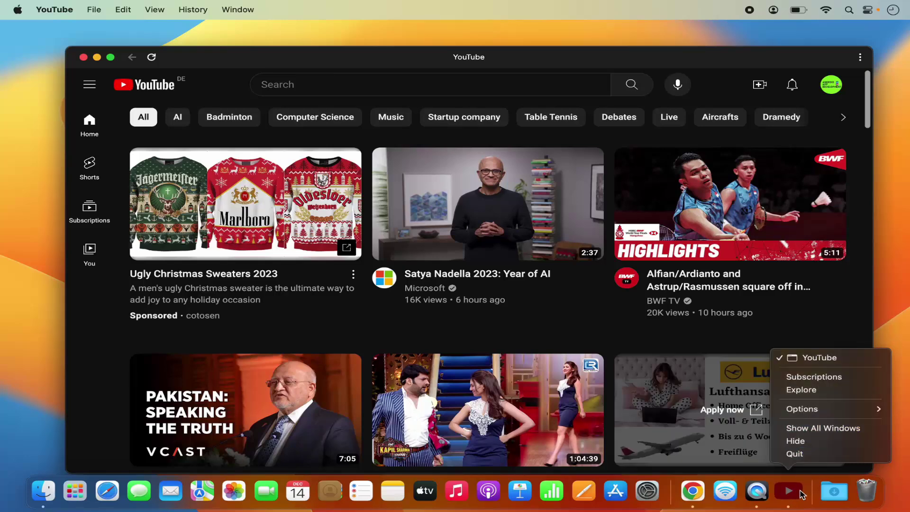
pyautogui.moveTo(778, 409)
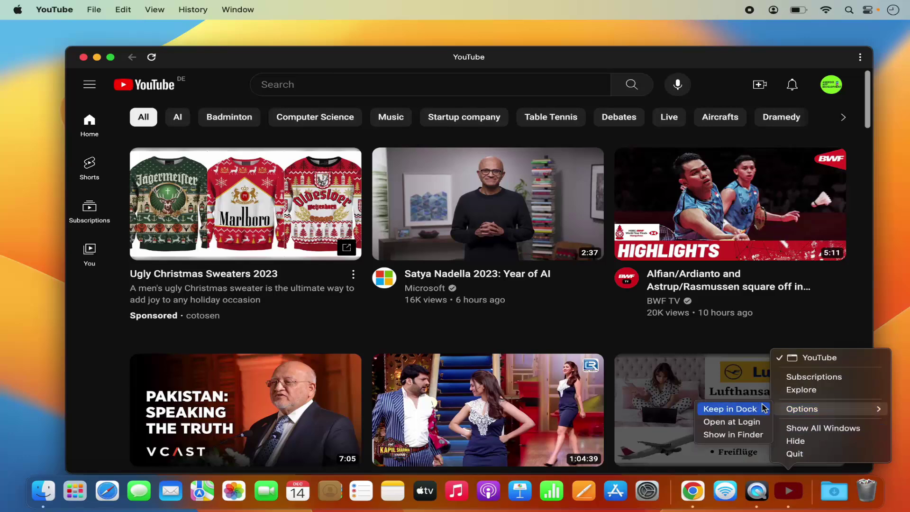
pyautogui.click(737, 412)
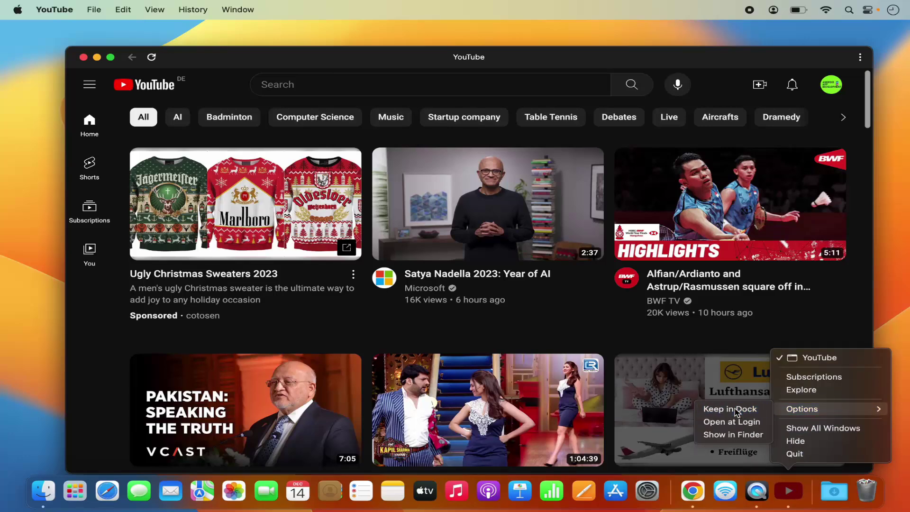
pyautogui.click(84, 58)
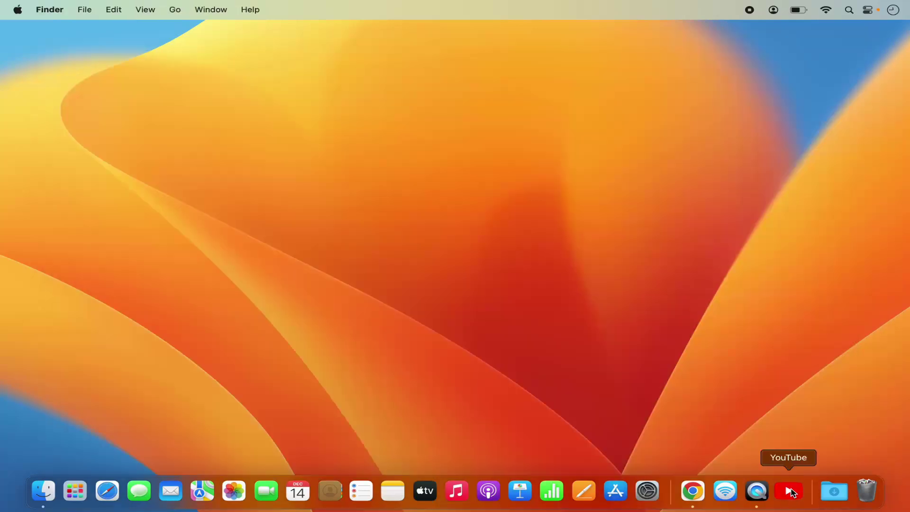
# - Relaunch YouTube from its Dock icon and close the window again
pyautogui.click(790, 494)
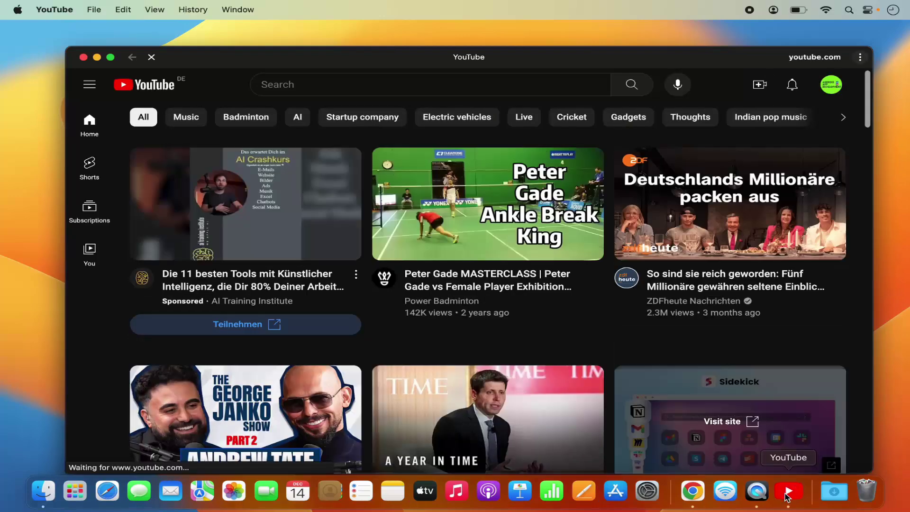
pyautogui.moveTo(736, 431)
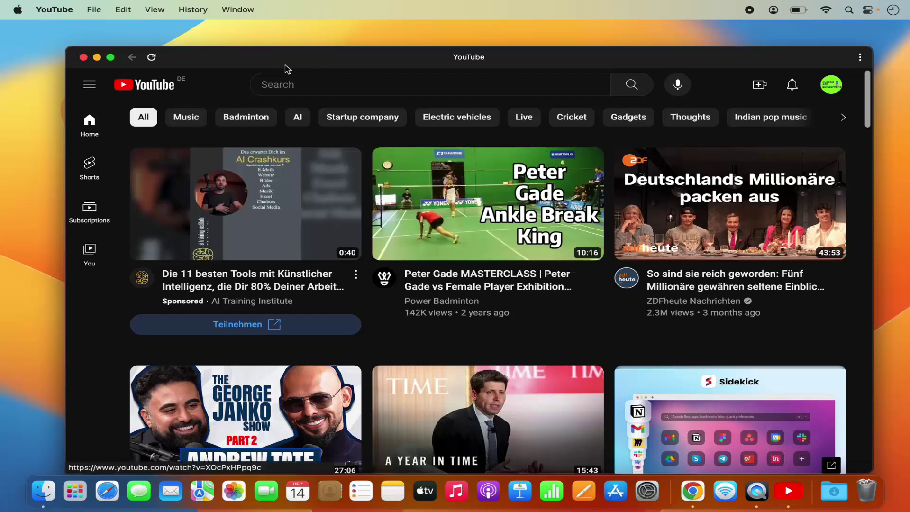
pyautogui.click(84, 58)
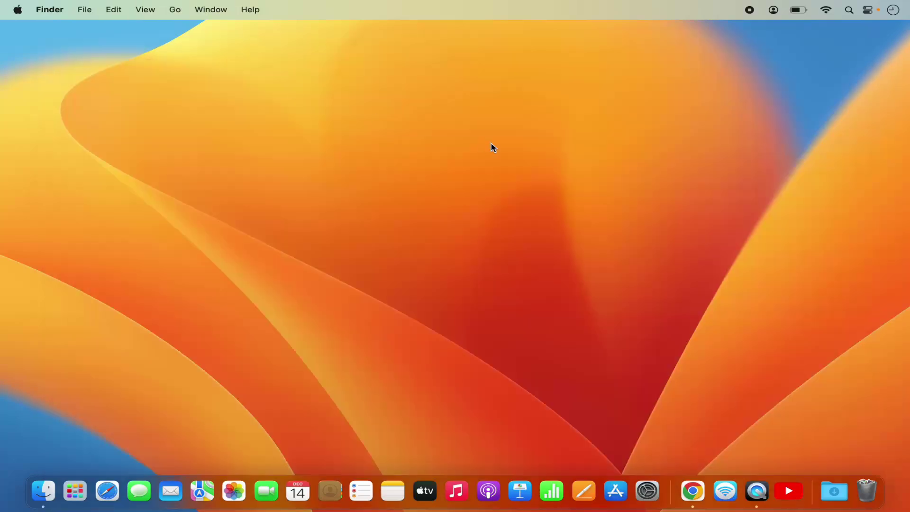
# - Search Spotlight for 'chrome apps' and open the Chrome Apps folder result in Finder
pyautogui.click(849, 10)
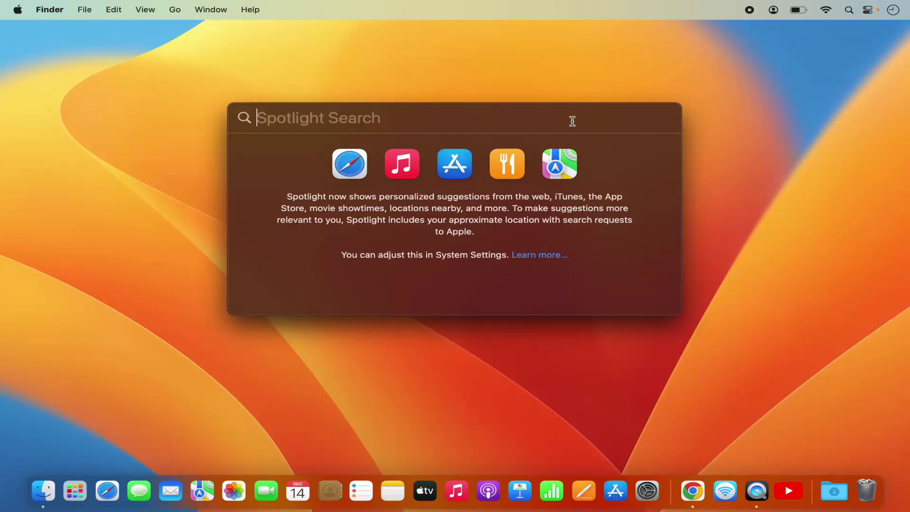
pyautogui.write('chrome')
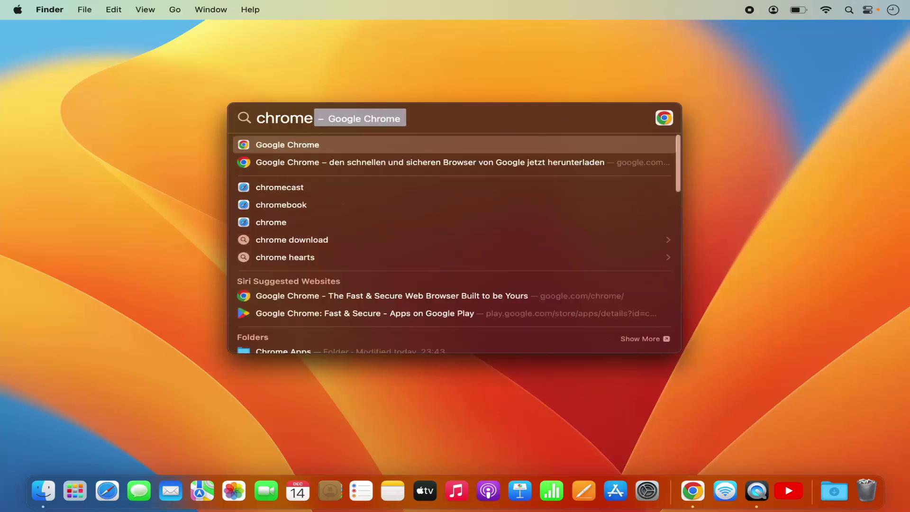
pyautogui.write(' apps')
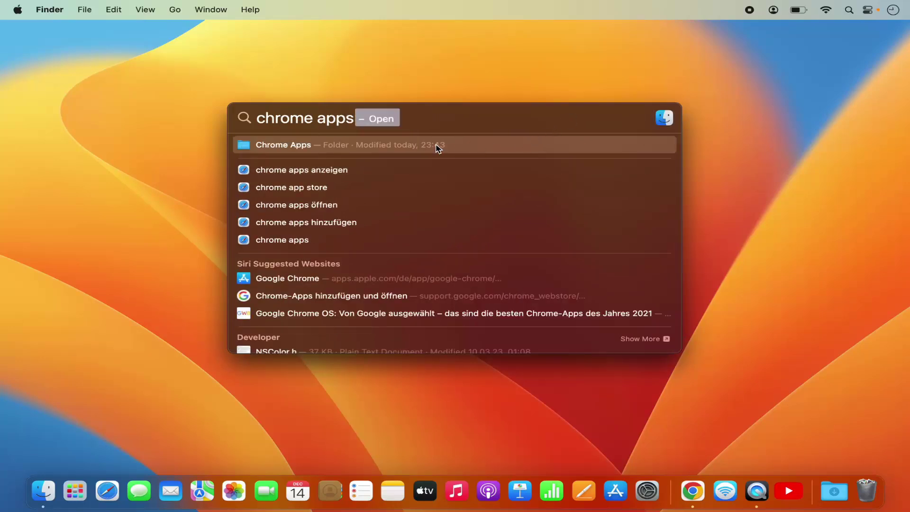
pyautogui.click(292, 146)
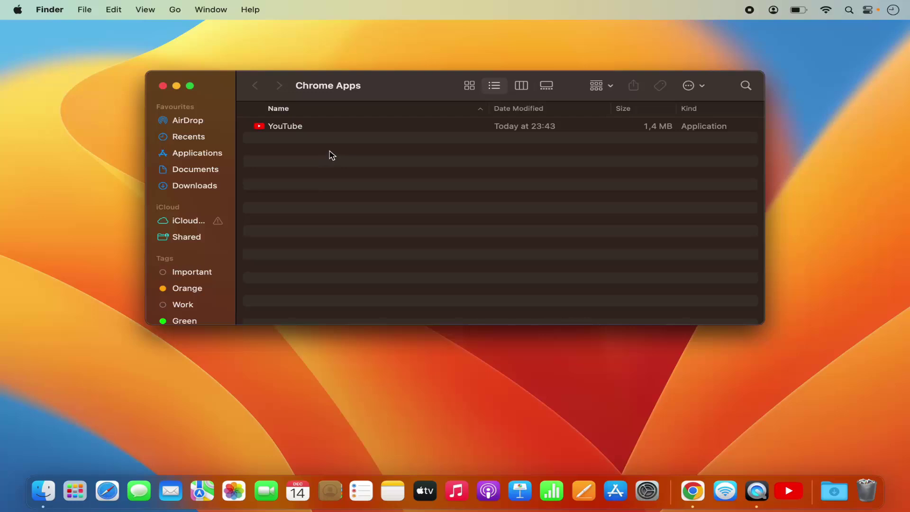
# - Move the YouTube app in the Chrome Apps folder to the Bin with the Move to Bin action
pyautogui.rightClick(300, 131)
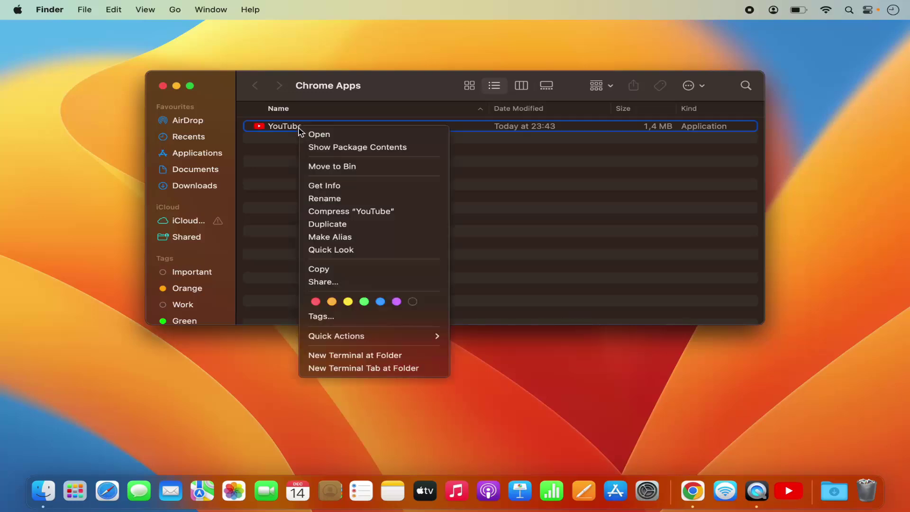
pyautogui.click(289, 129)
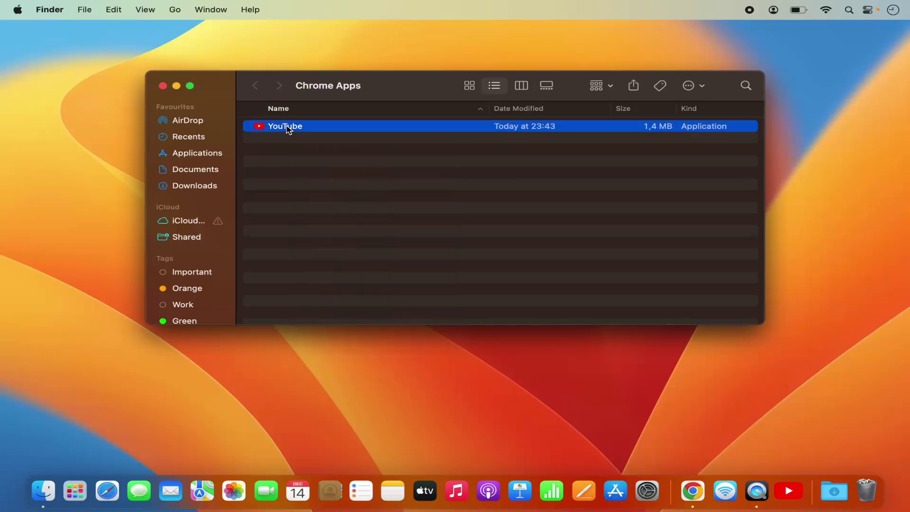
pyautogui.rightClick(289, 129)
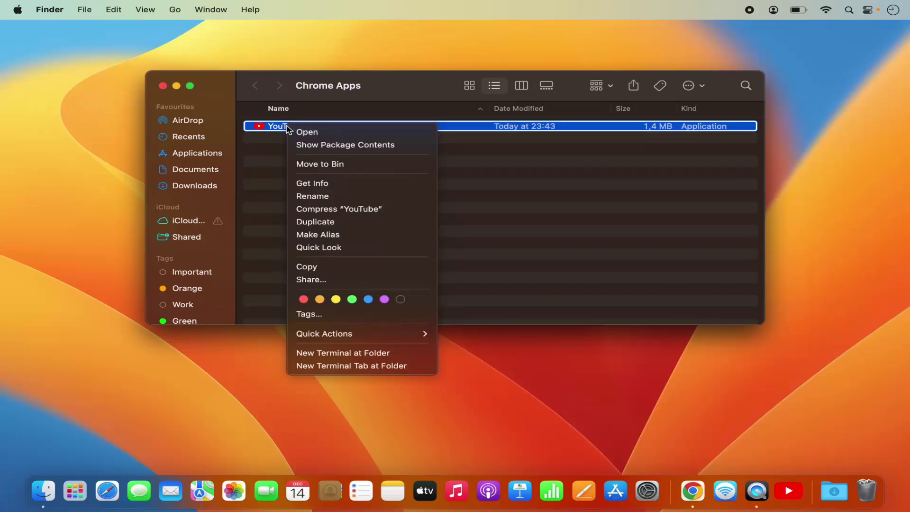
pyautogui.click(326, 164)
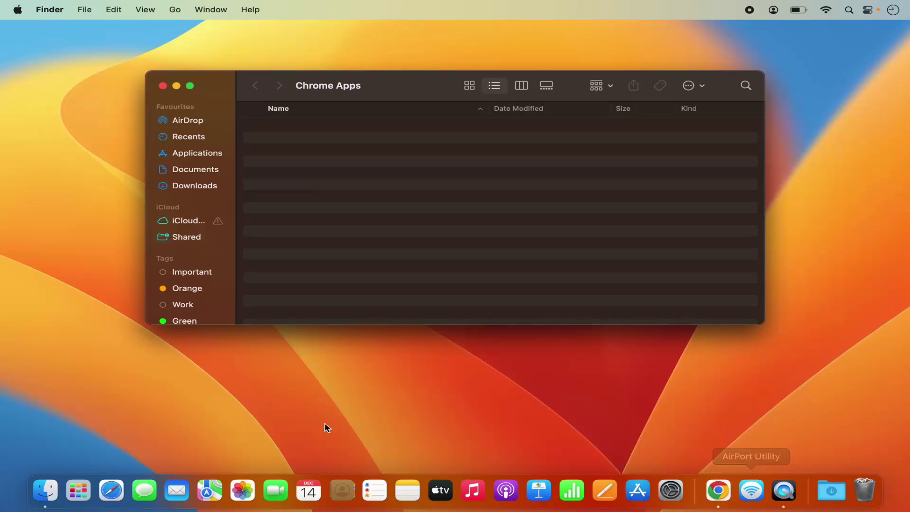
pyautogui.click(79, 493)
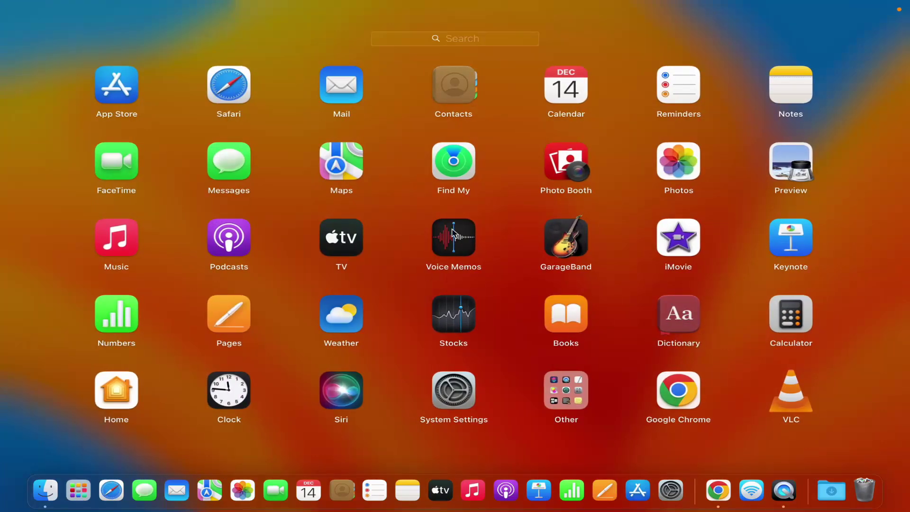
pyautogui.click(516, 42)
pyautogui.write('you')
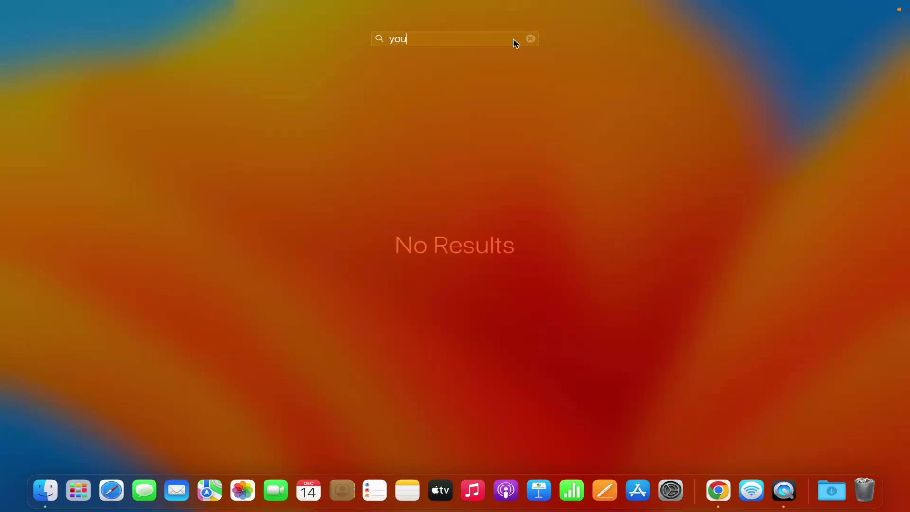
pyautogui.press('BackSpace')
pyautogui.press('BackSpace')
pyautogui.press('BackSpace')
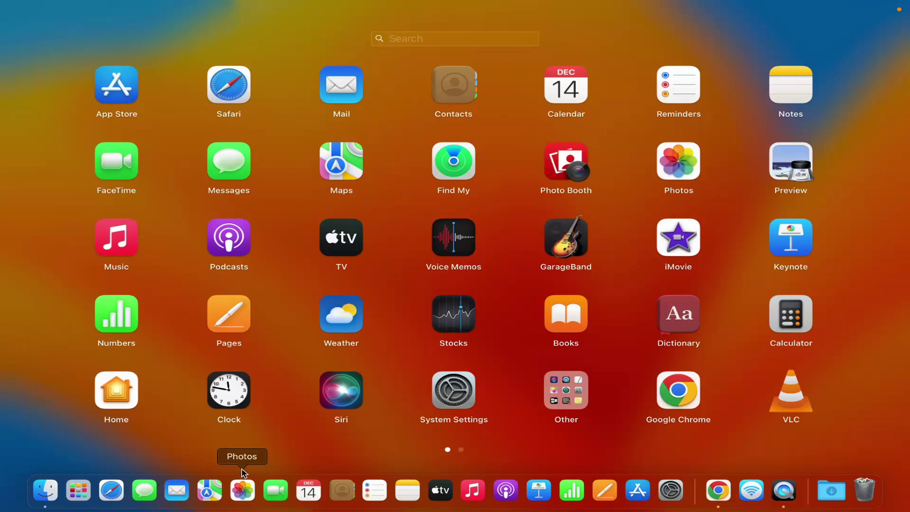
pyautogui.click(277, 453)
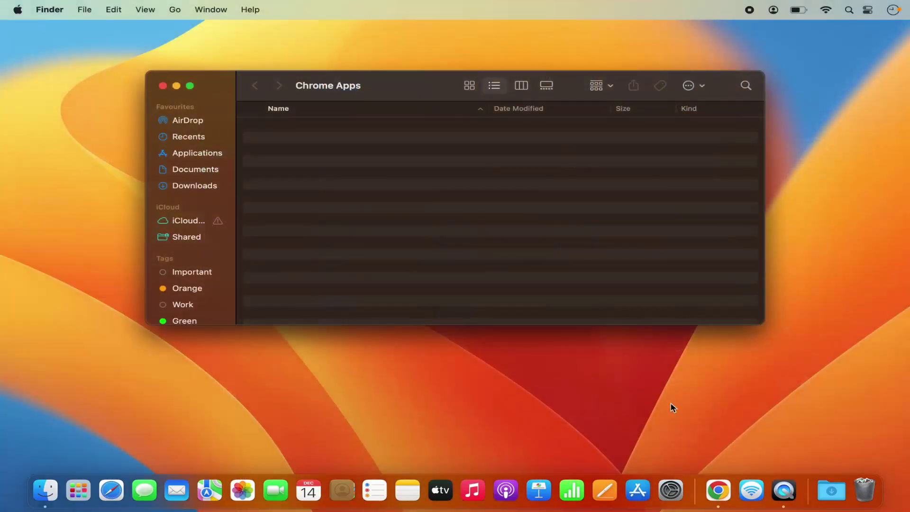